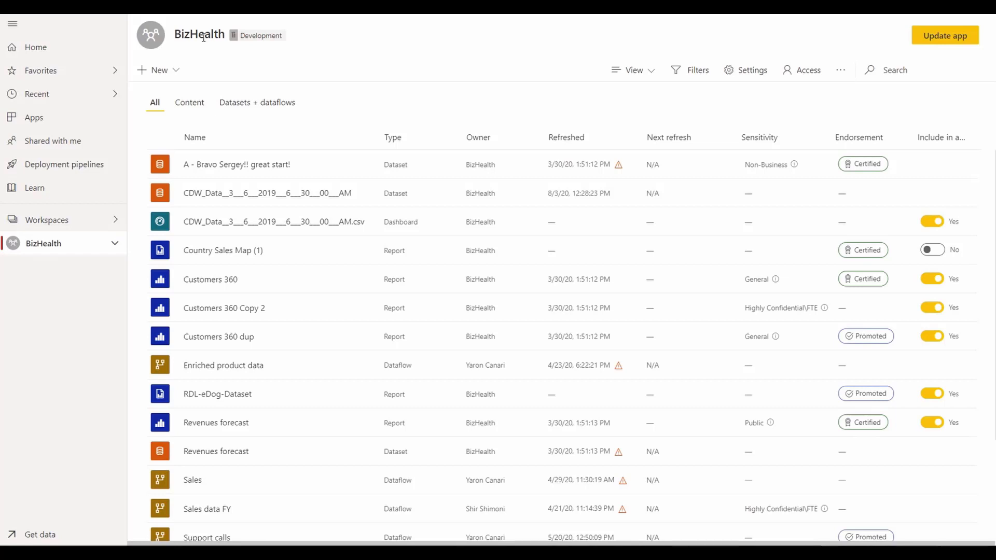
Switch the BizHealth workspace from list view to Lineage view.
{"action": "left_click", "coordinate": [639, 72]}
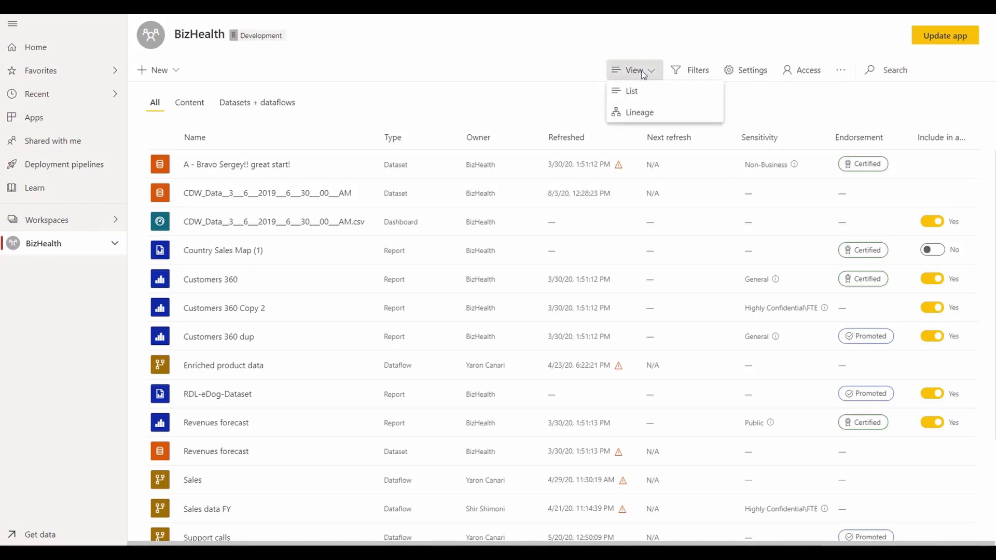
{"action": "left_click", "coordinate": [640, 113]}
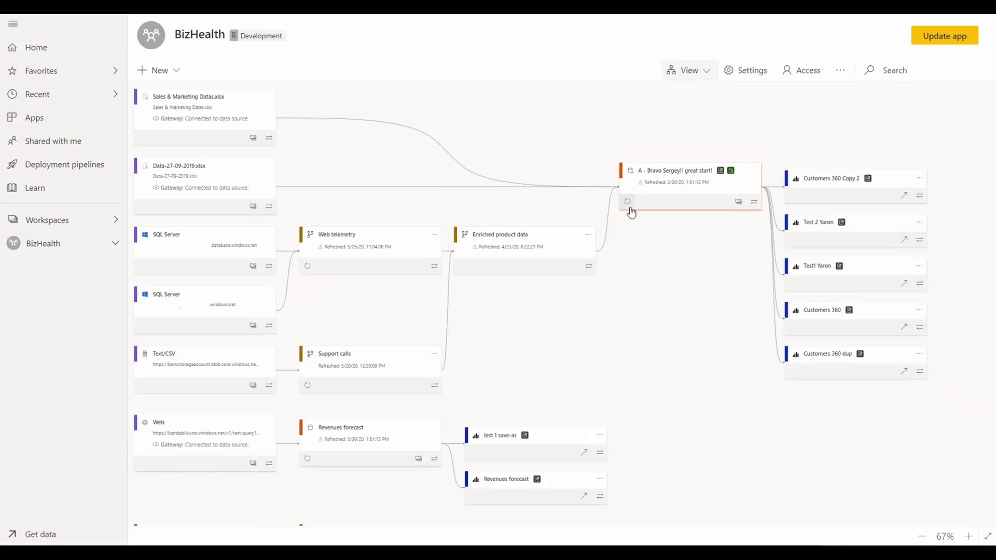
Search the lineage for 'twitterdb' and check the twitterDB SQL Server source's details.
{"action": "left_click", "coordinate": [903, 72]}
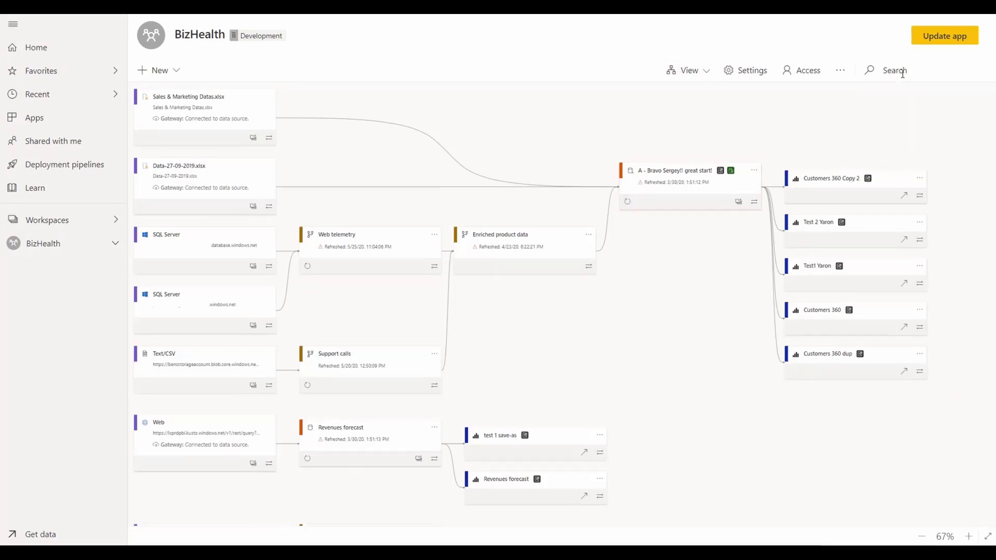
{"action": "type", "text": "twit"}
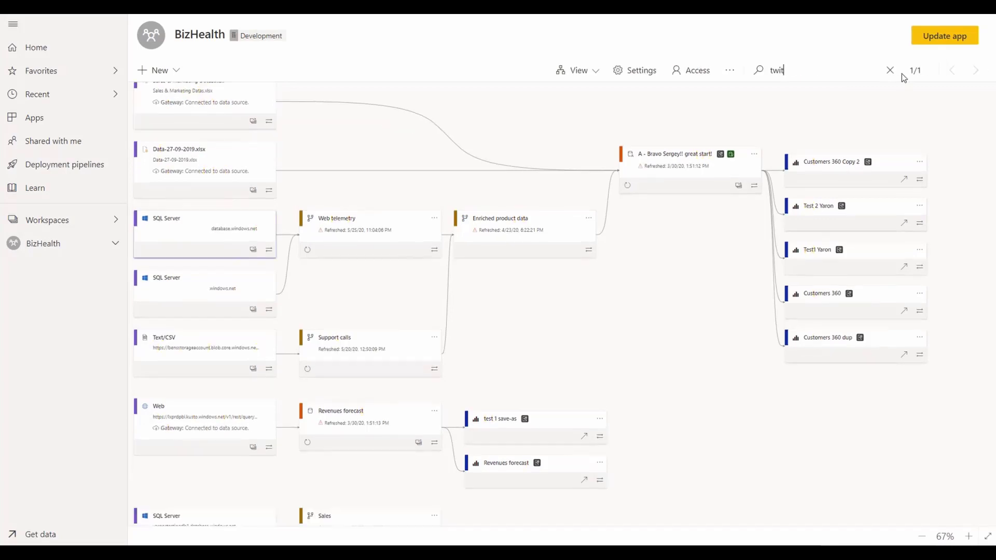
{"action": "type", "text": "terd"}
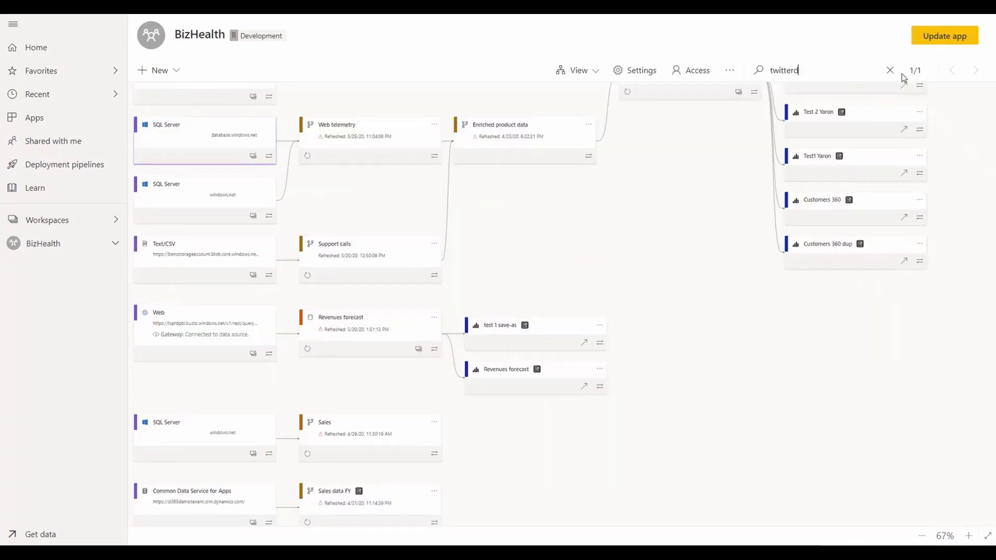
{"action": "type", "text": "b"}
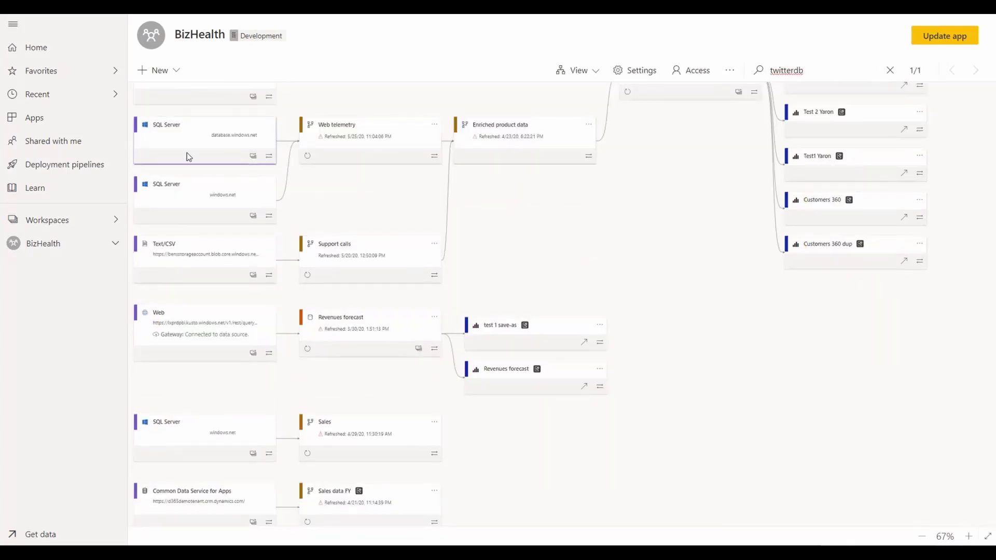
{"action": "left_click", "coordinate": [187, 157]}
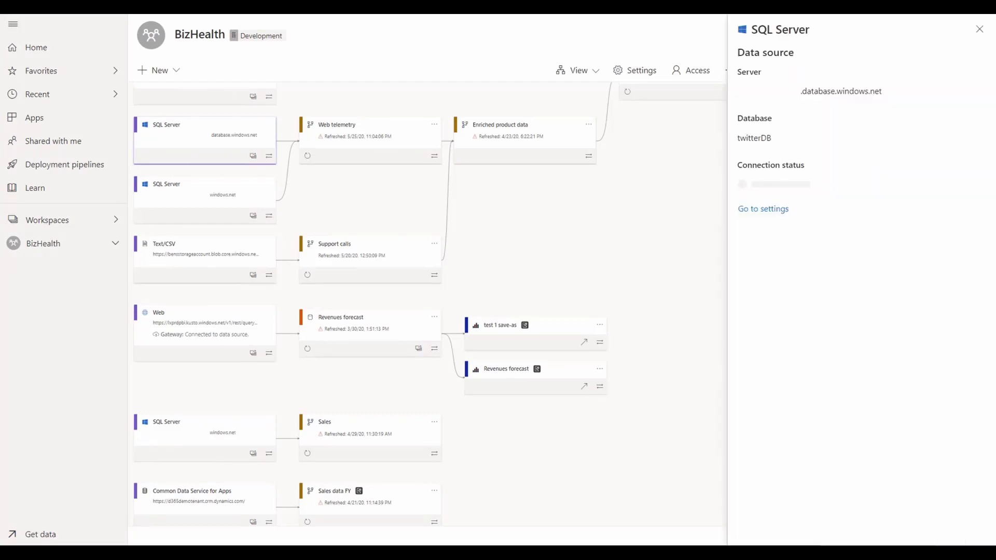
{"action": "left_click", "coordinate": [723, 91]}
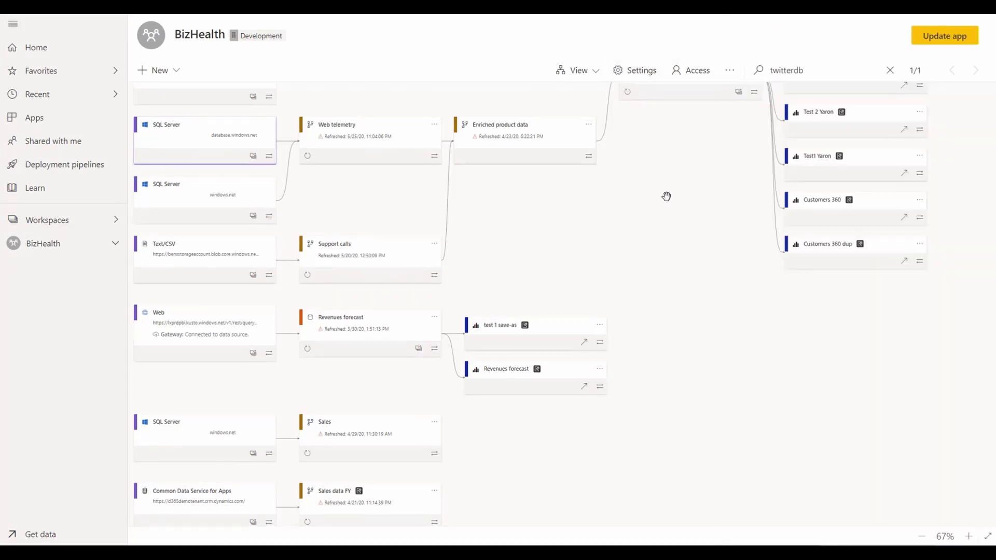
Show the twitterDB source's impact, expanding the FinanceCorp, Sales & Marketing and bbash rows.
{"action": "left_click", "coordinate": [253, 158]}
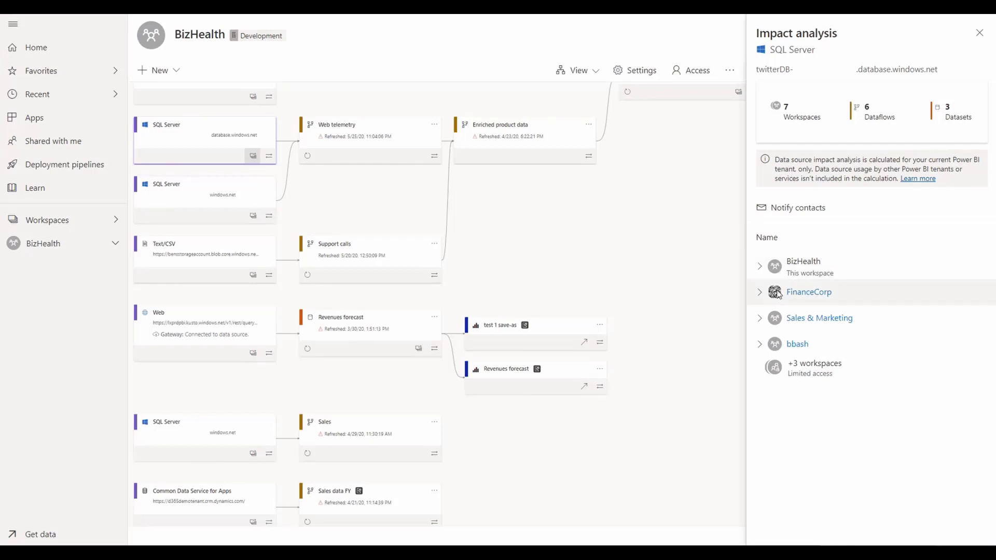
{"action": "left_click", "coordinate": [759, 295]}
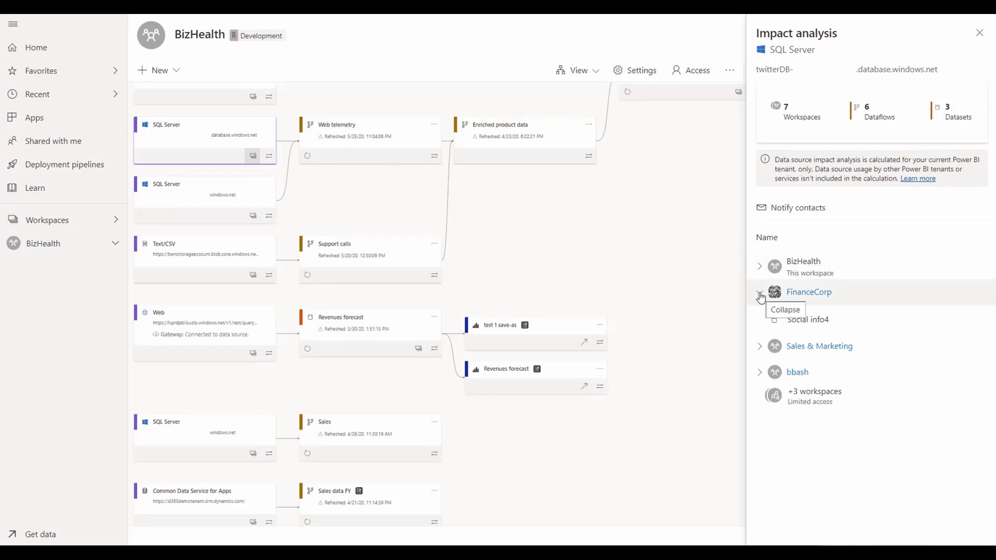
{"action": "left_click", "coordinate": [760, 348]}
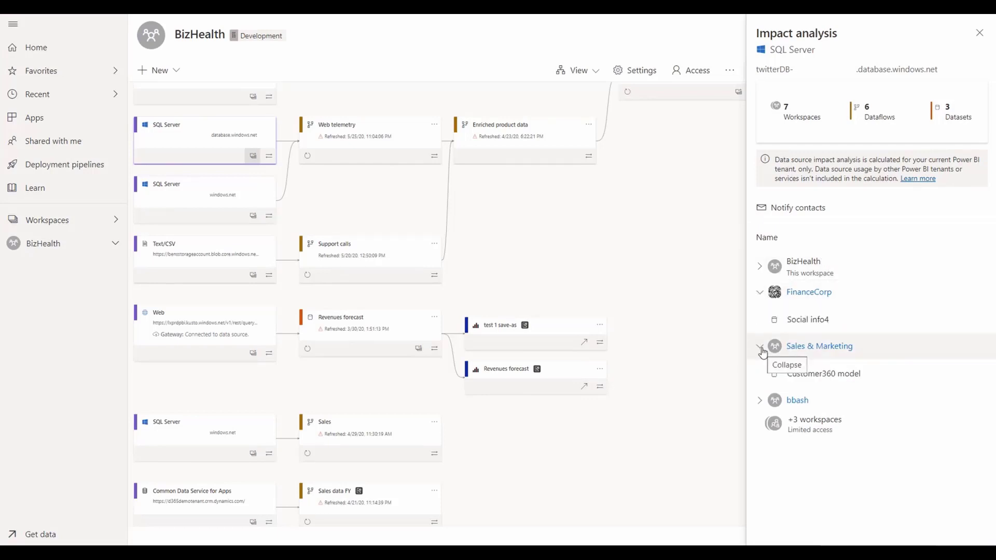
{"action": "left_click", "coordinate": [760, 402]}
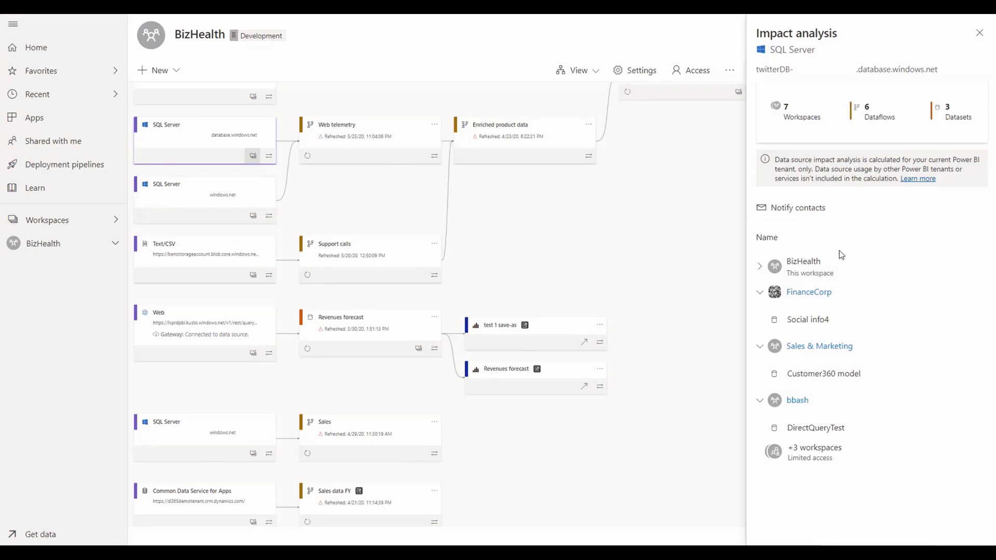
Send the pre-filled twitterDB change notice to the impacted workspace contacts.
{"action": "left_click", "coordinate": [800, 211]}
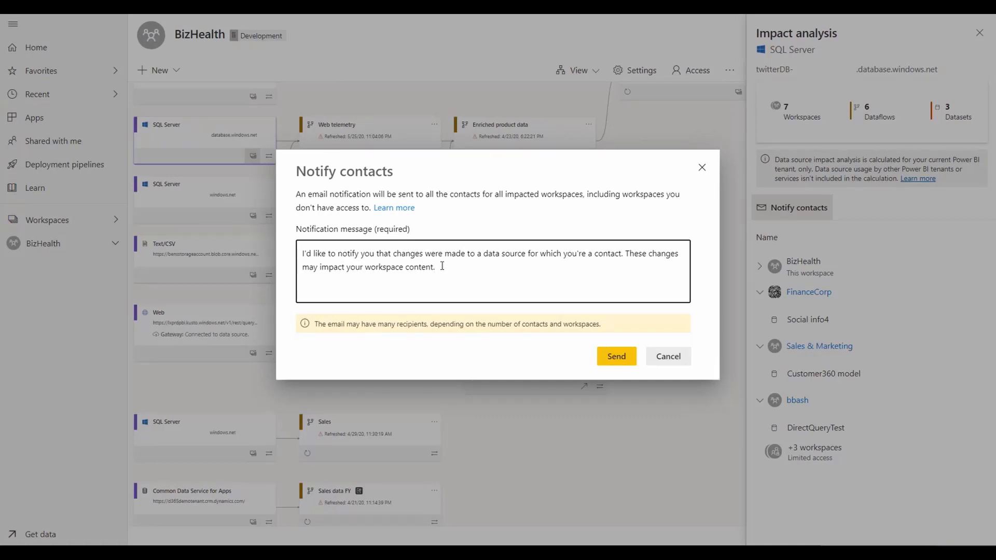
{"action": "left_click", "coordinate": [614, 356]}
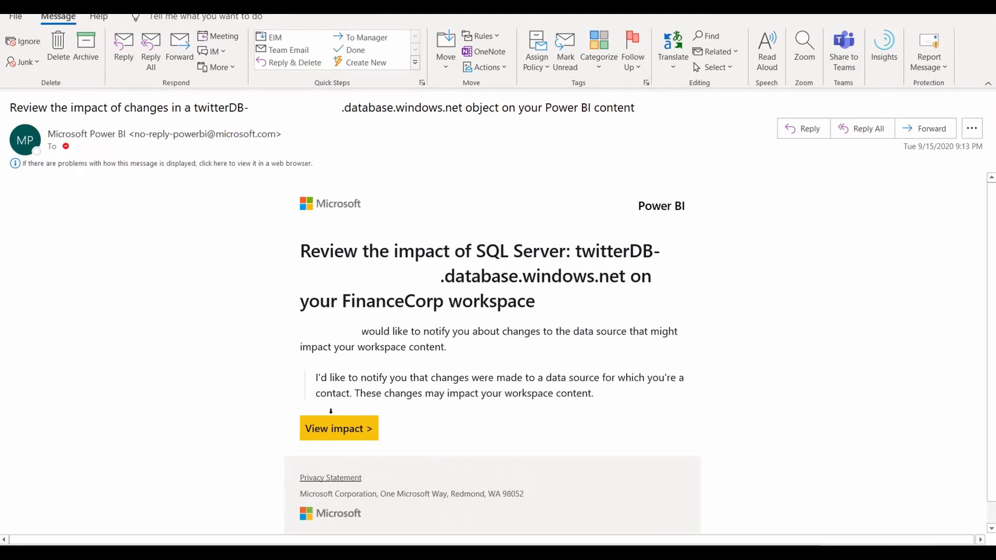
Follow the email's View impact link to the FinanceCorp lineage view.
{"action": "left_click", "coordinate": [347, 434]}
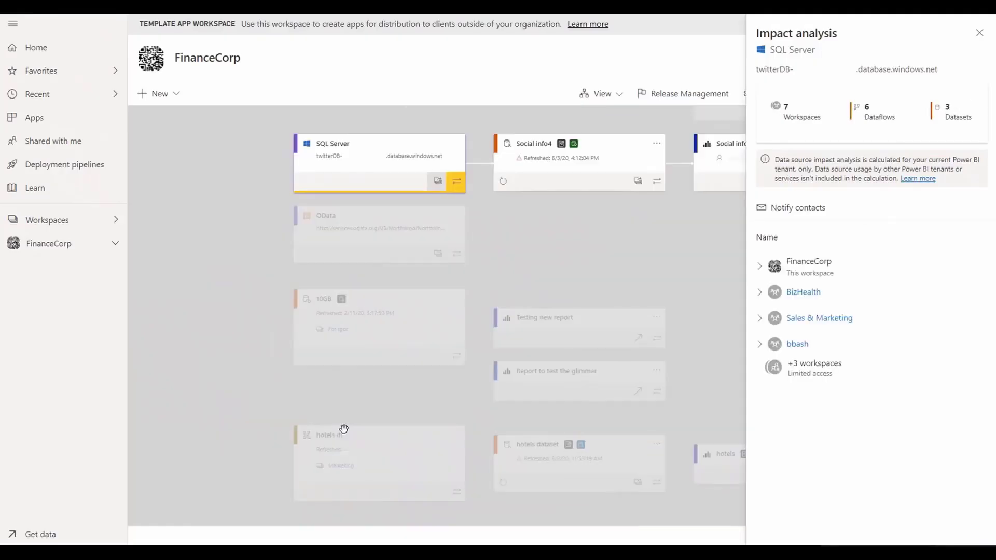